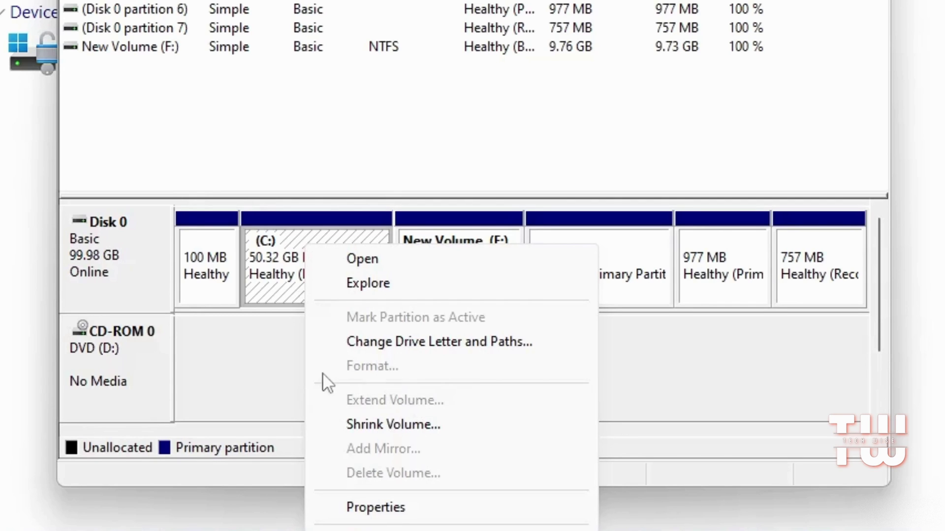
Step: Dismiss the C: partition menu, where Extend Volume is greyed out
click(268, 374)
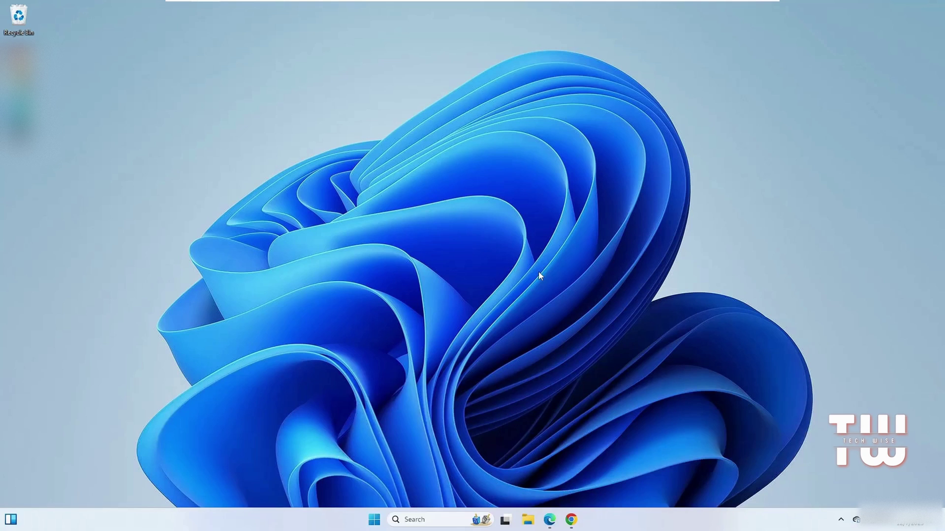
Step: View This PC's drives: C: with 14.4 GB free of 50.3 GB and F: New Volume
click(527, 520)
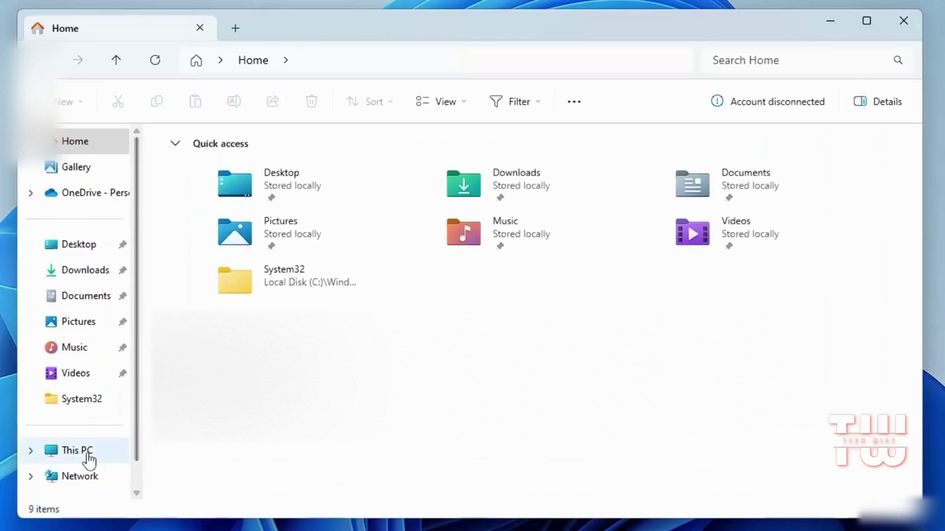
click(82, 450)
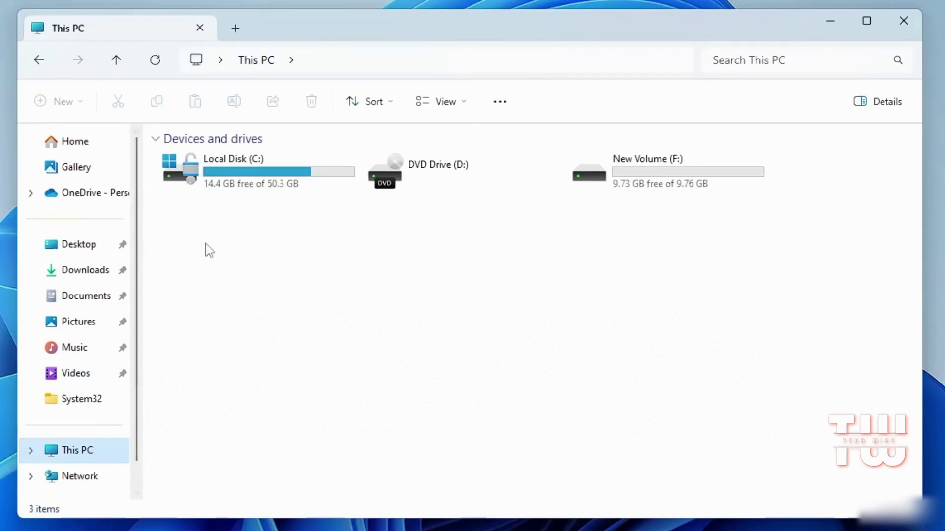
click(240, 172)
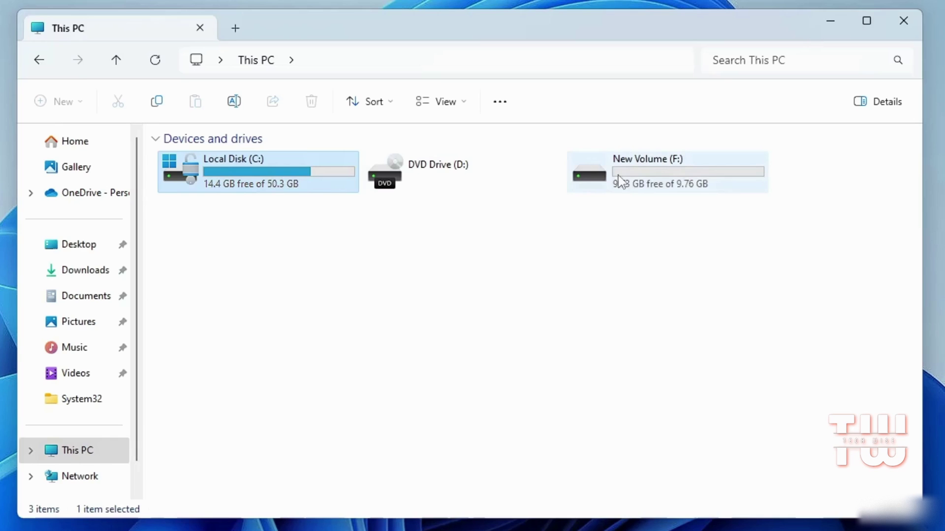
click(635, 184)
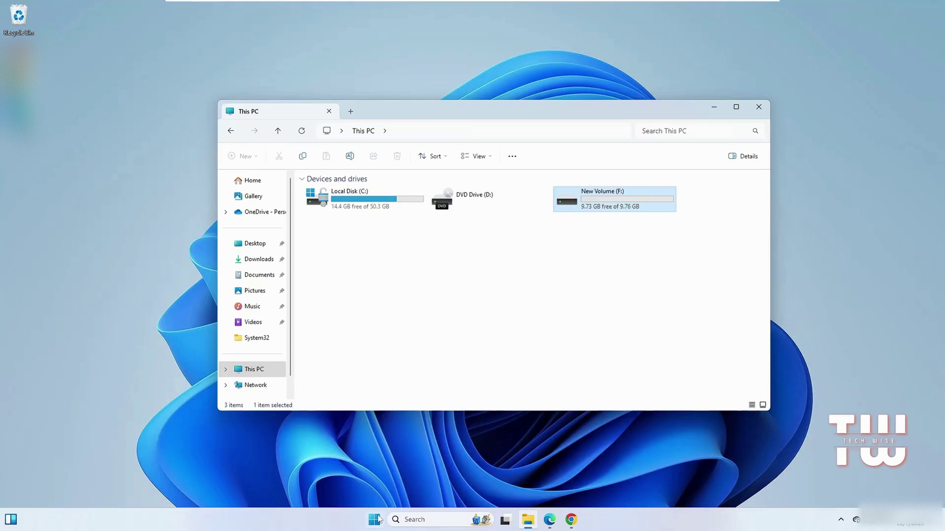
Step: Open Disk Management and check that the 50.32 GB C: partition cannot be extended
right_click(375, 519)
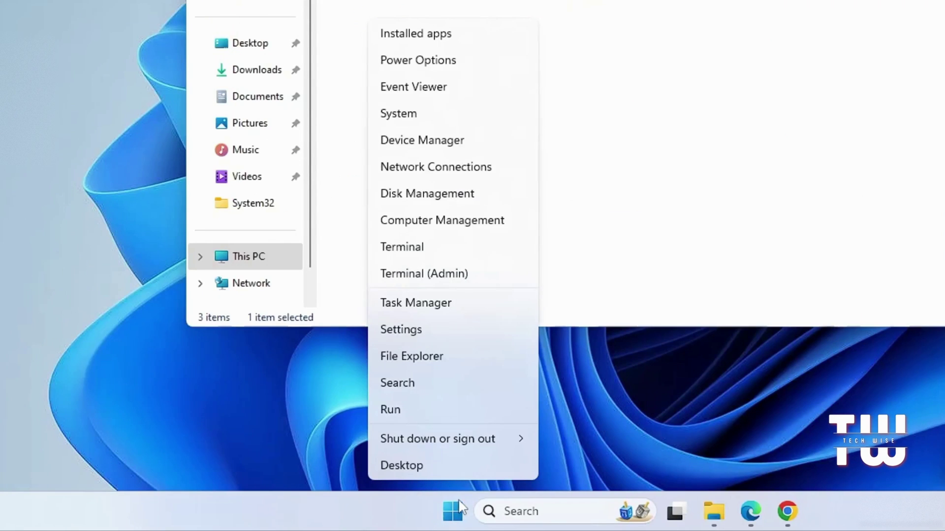
click(446, 199)
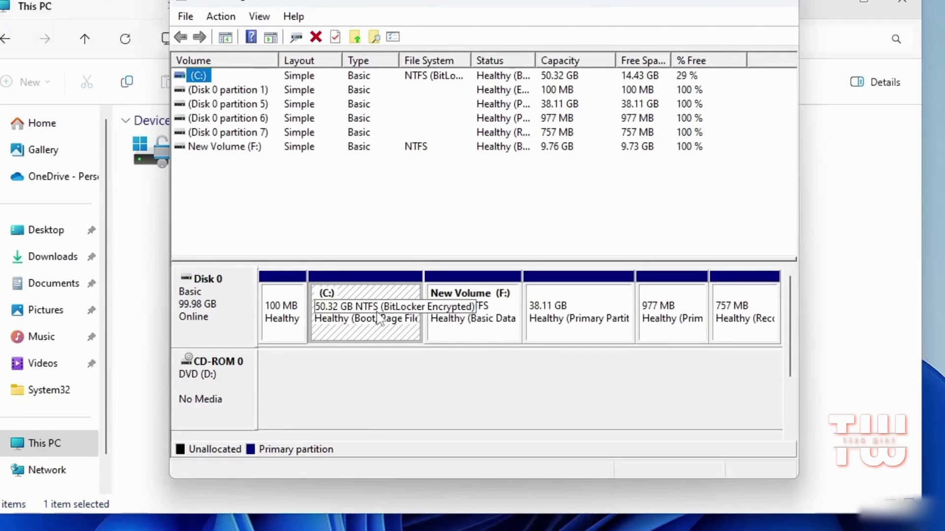
click(378, 319)
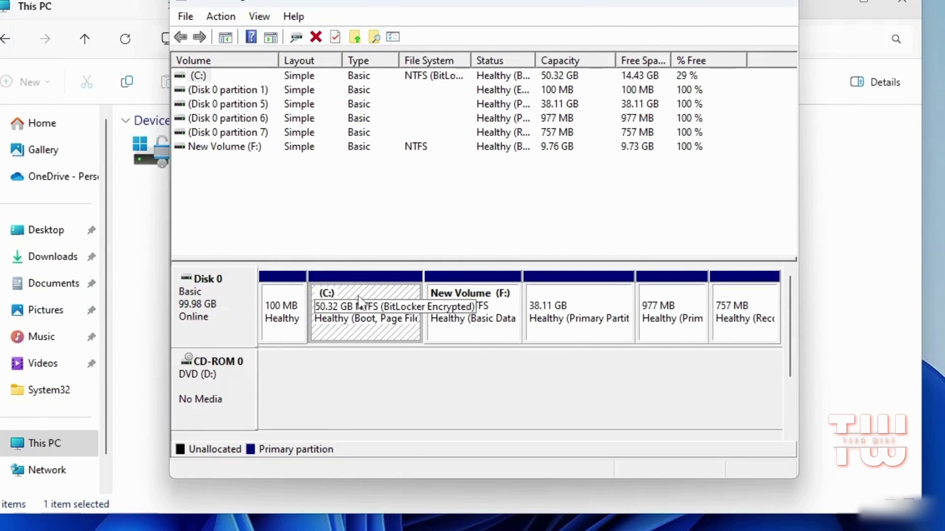
right_click(359, 303)
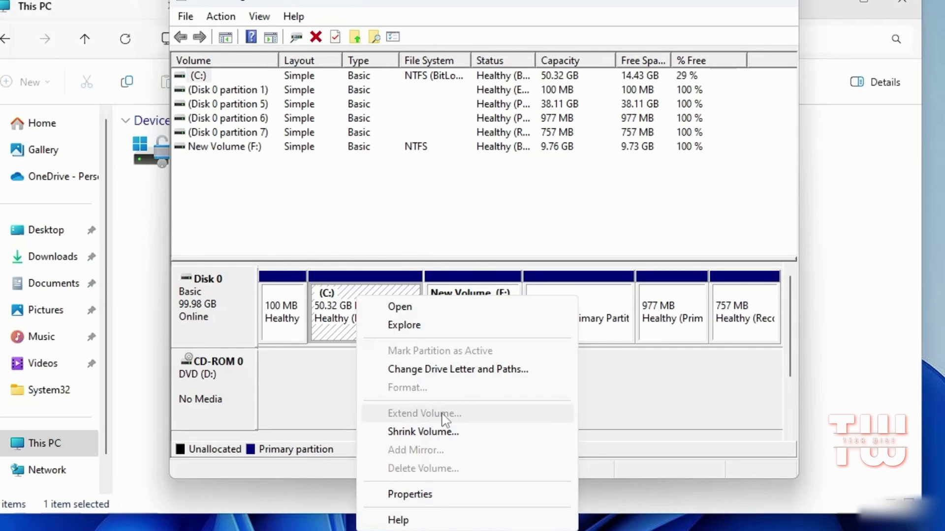
click(329, 393)
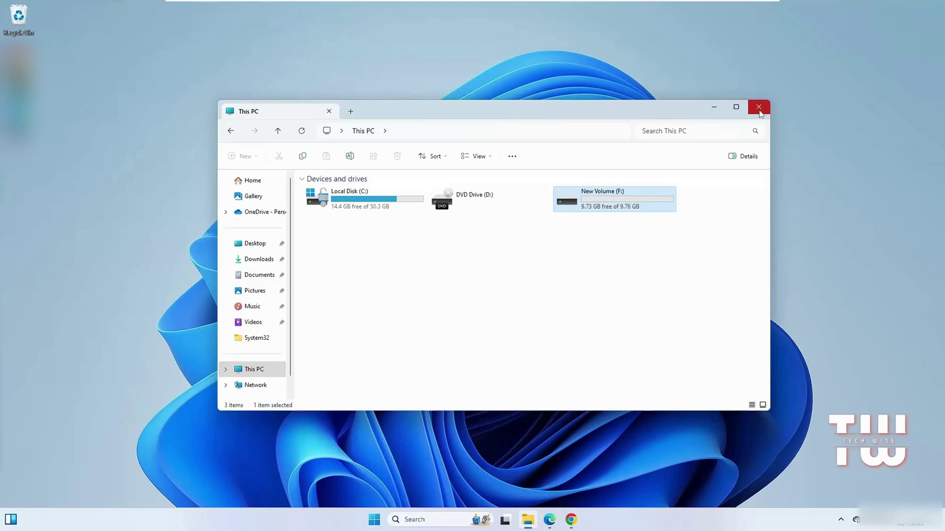
Step: Download the free Partition Wizard installer, pw-free-online (1).exe, in Chrome and run it
click(901, 1)
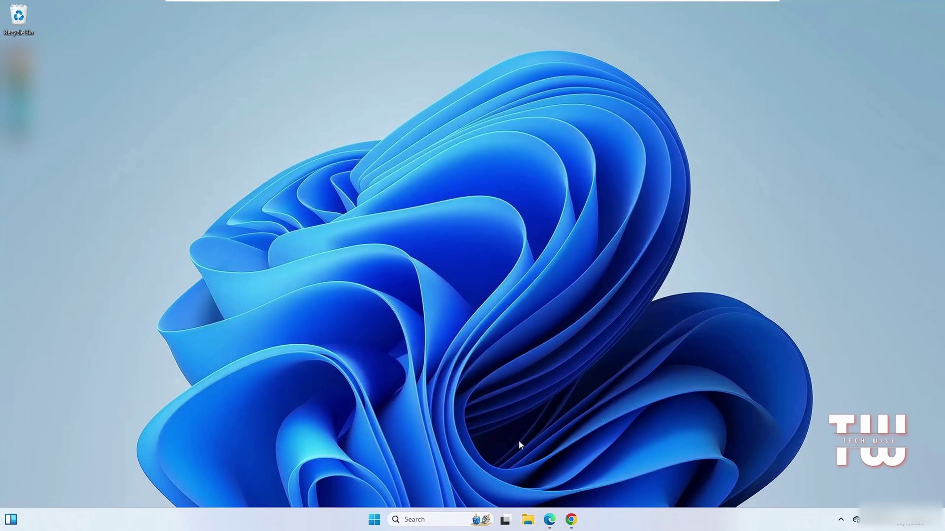
click(571, 520)
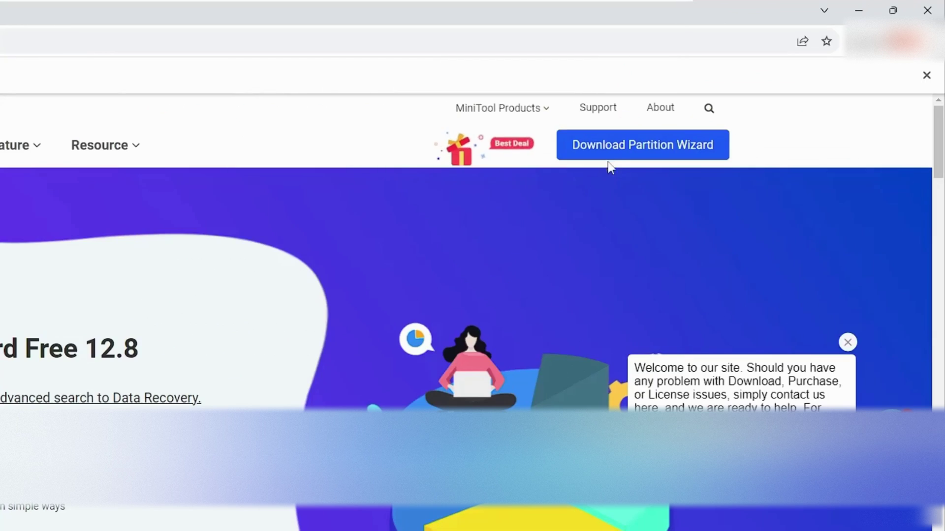
mouse_move(733, 98)
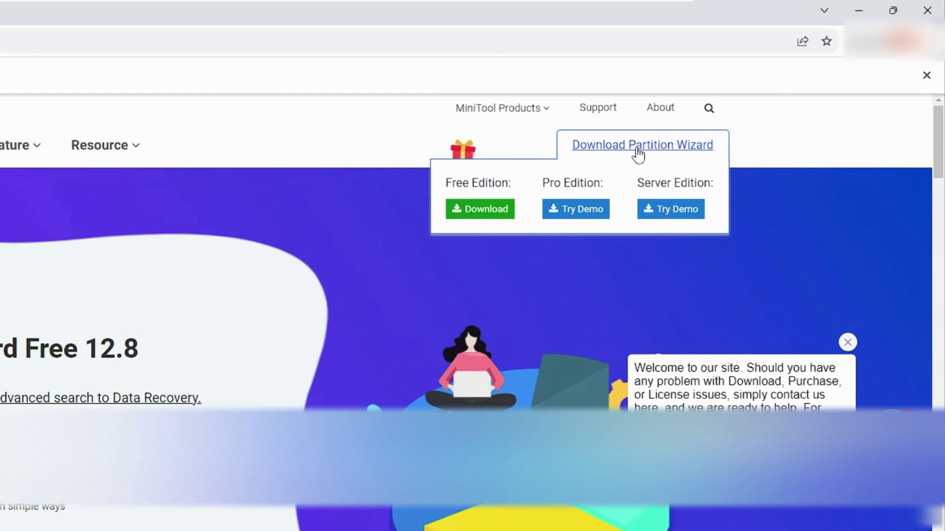
click(479, 214)
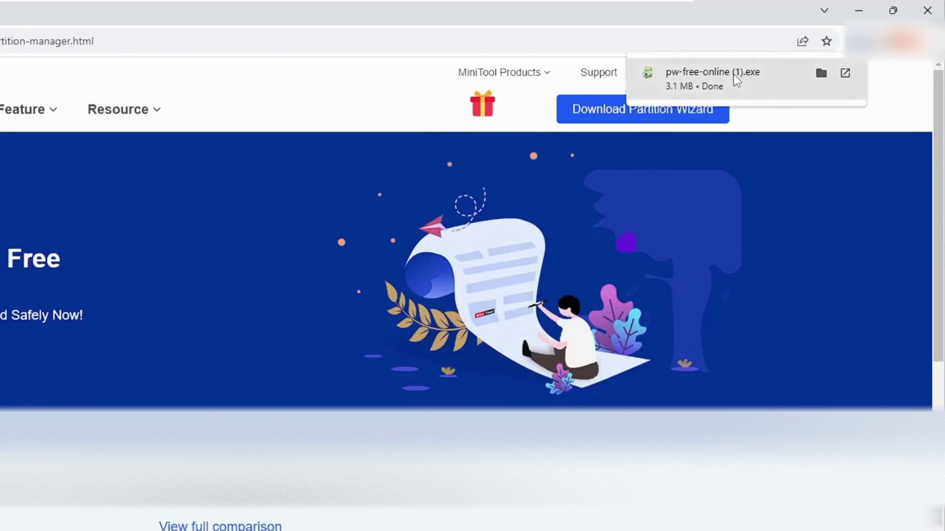
click(734, 76)
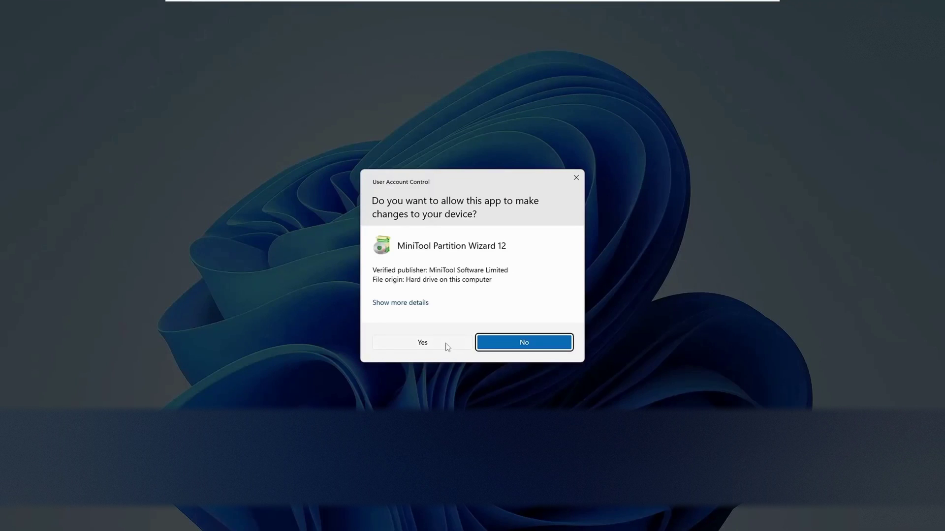
Step: Approve the installer, accept the setup language, and choose the free edition
click(448, 348)
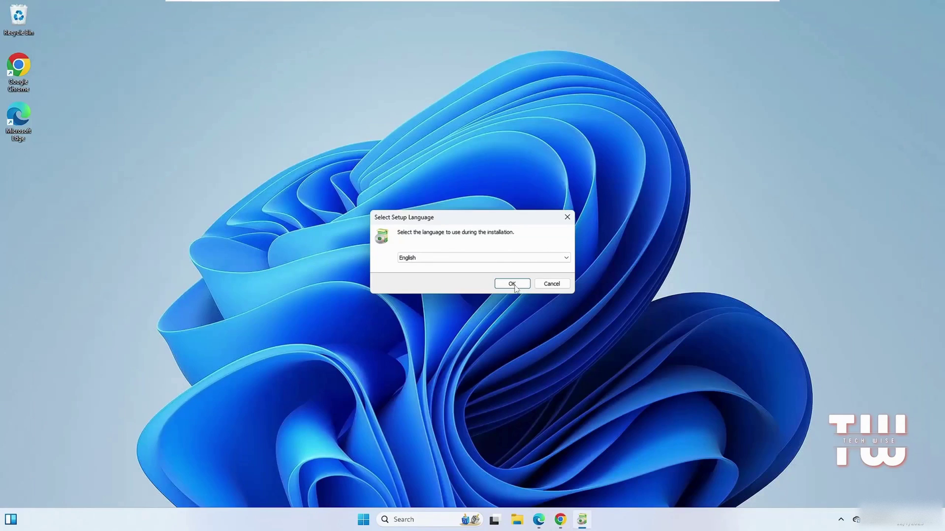
click(513, 283)
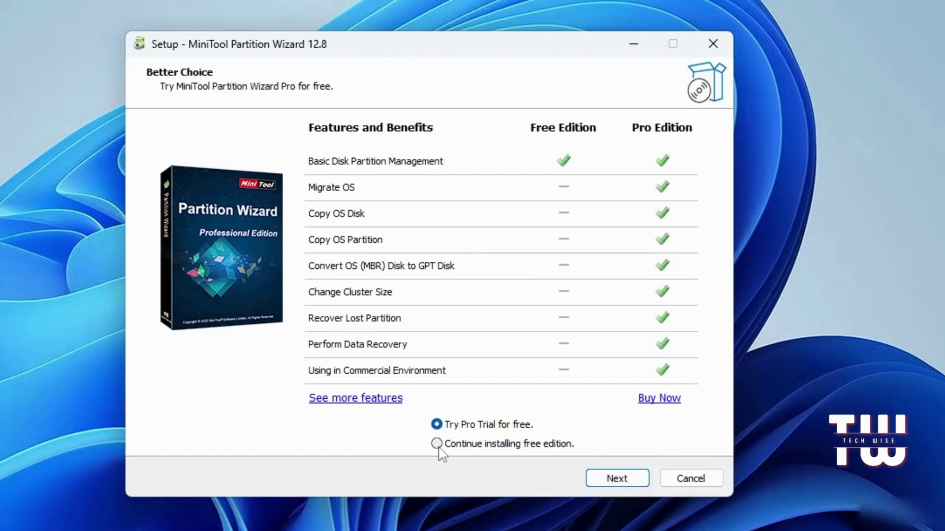
click(438, 447)
click(611, 485)
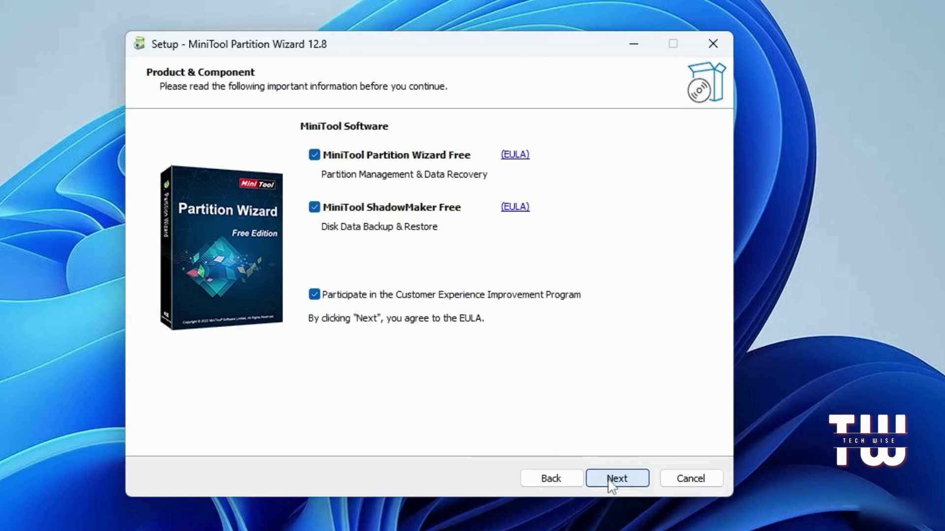
Step: Exclude ShadowMaker Free and the improvement program, then install to the default location
click(314, 208)
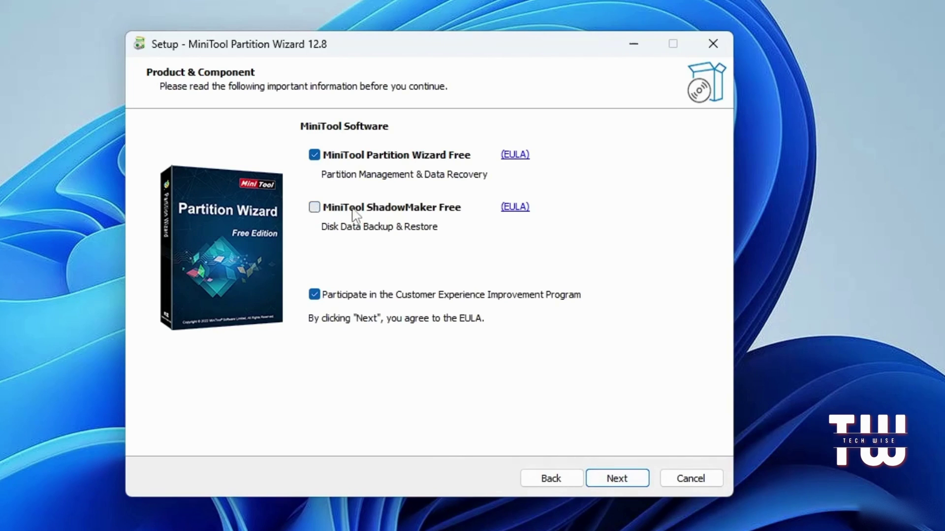
click(314, 296)
click(618, 479)
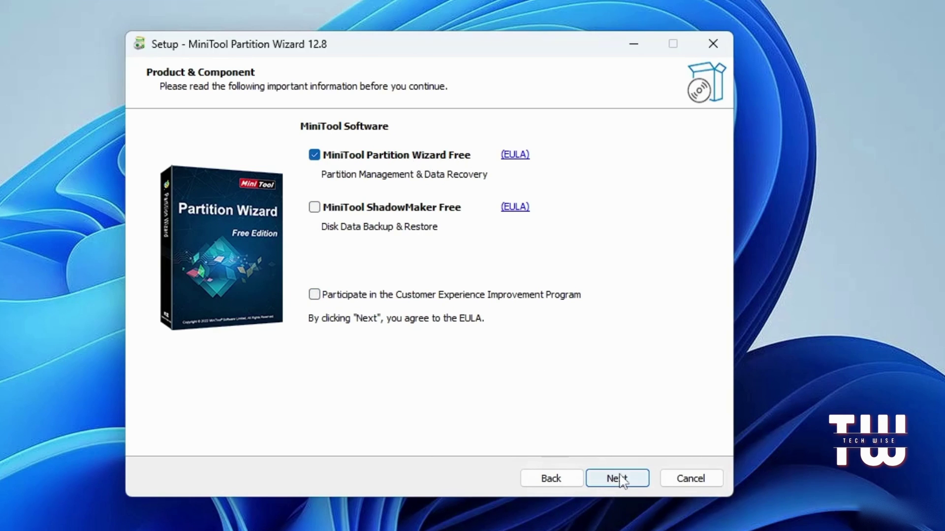
click(619, 480)
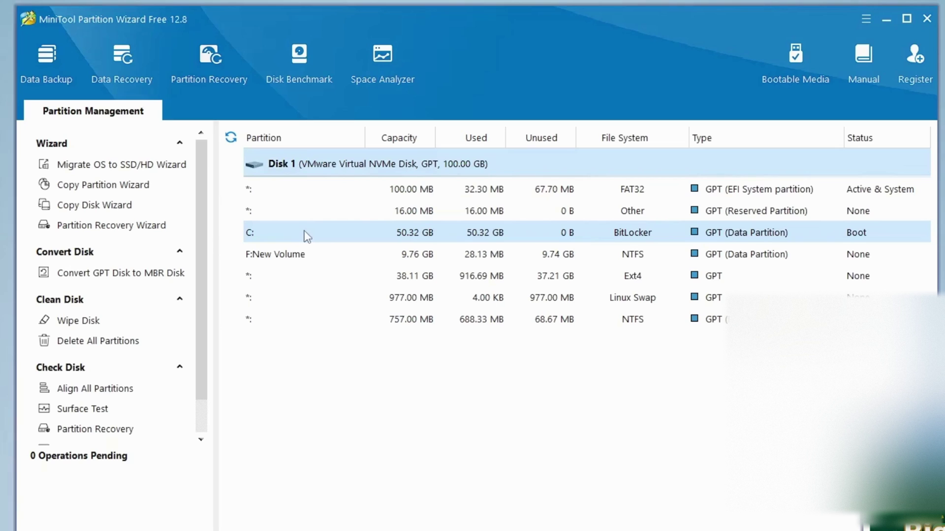
Step: Select the 50.3 GB BitLocker C: partition to show its Partition Management actions
click(326, 238)
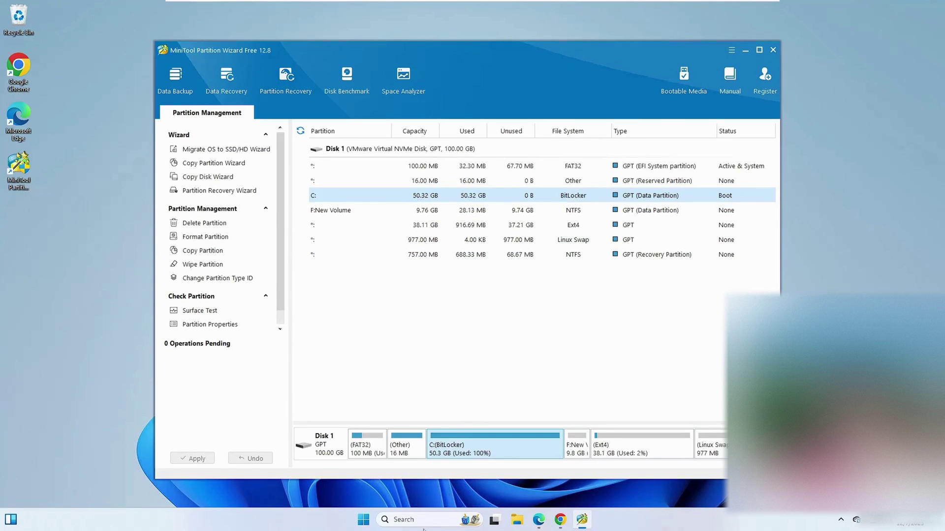
Step: Find Manage BitLocker via search 'bitlocker' and turn off BitLocker on C:
click(403, 520)
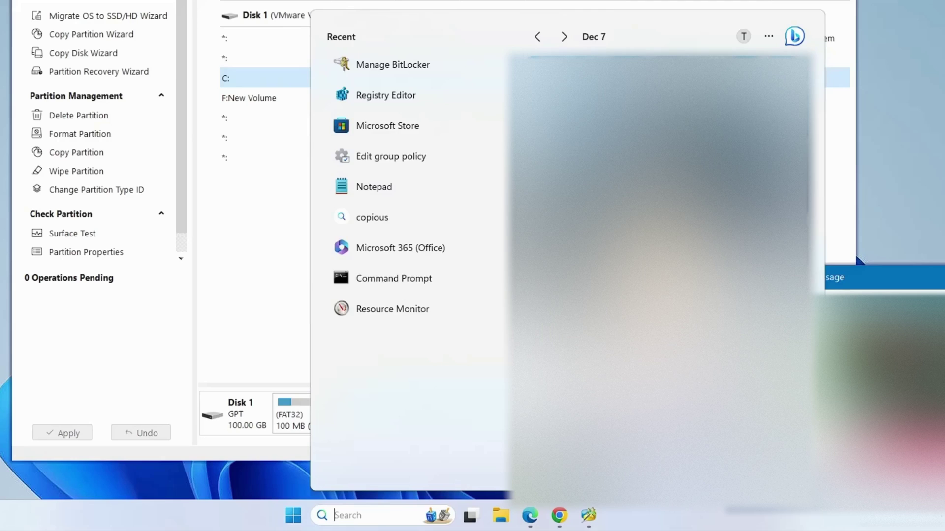
text(bitlocker)
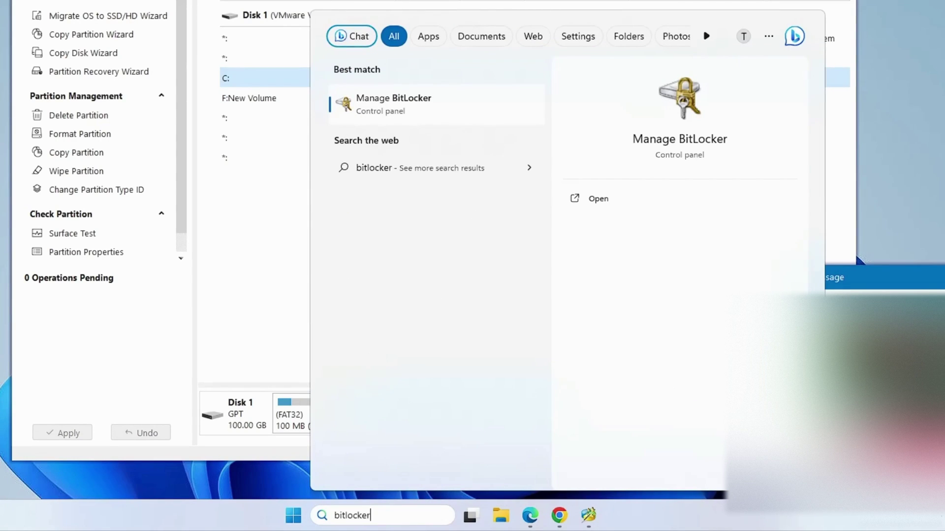
click(396, 105)
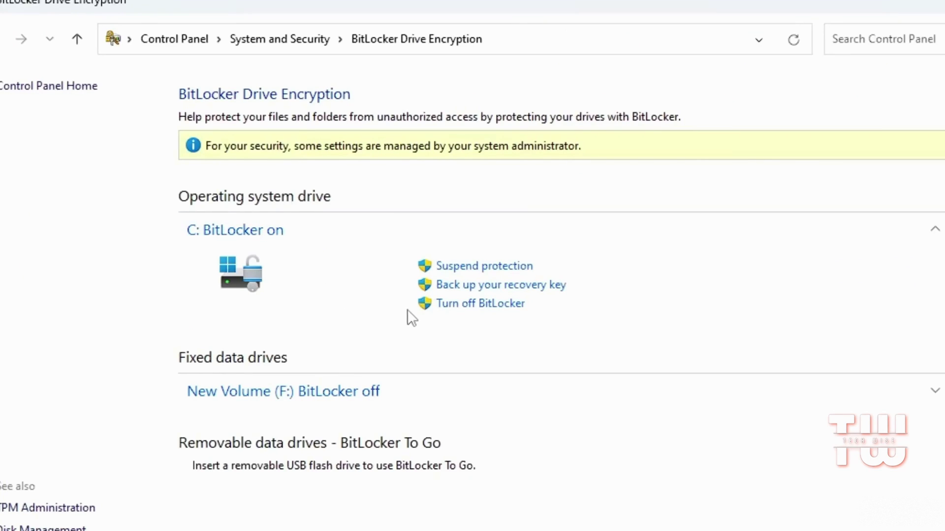
click(471, 308)
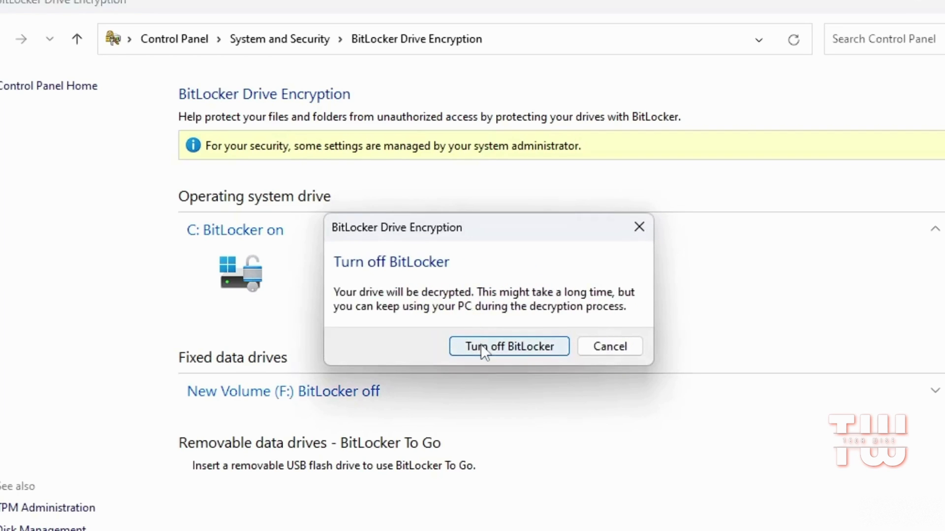
click(481, 346)
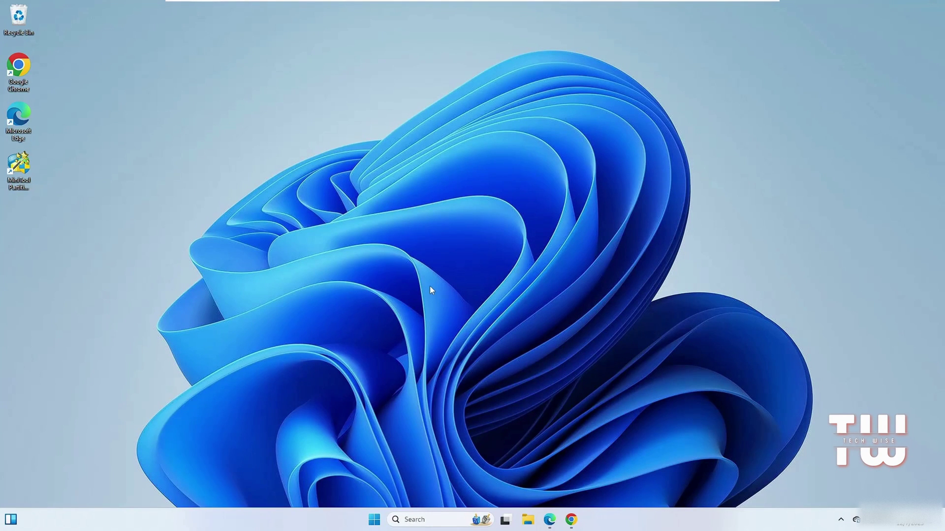
click(374, 520)
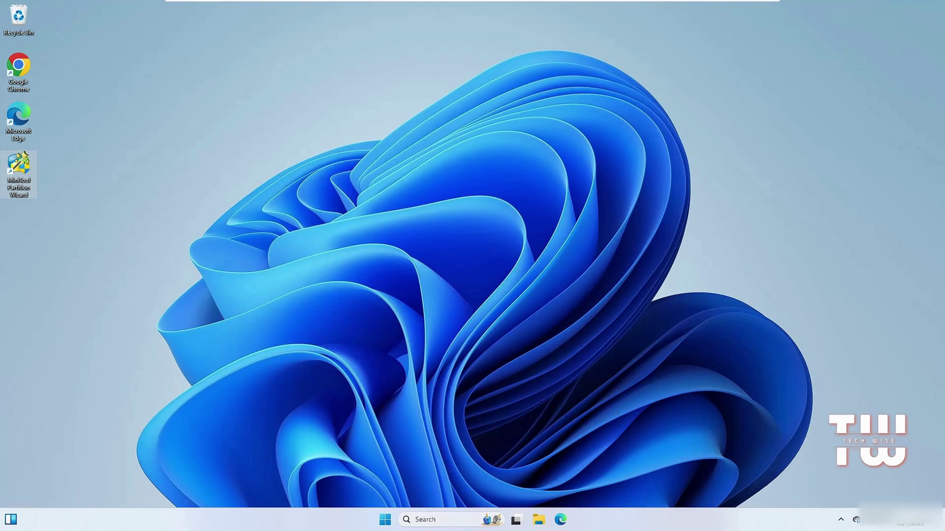
click(425, 520)
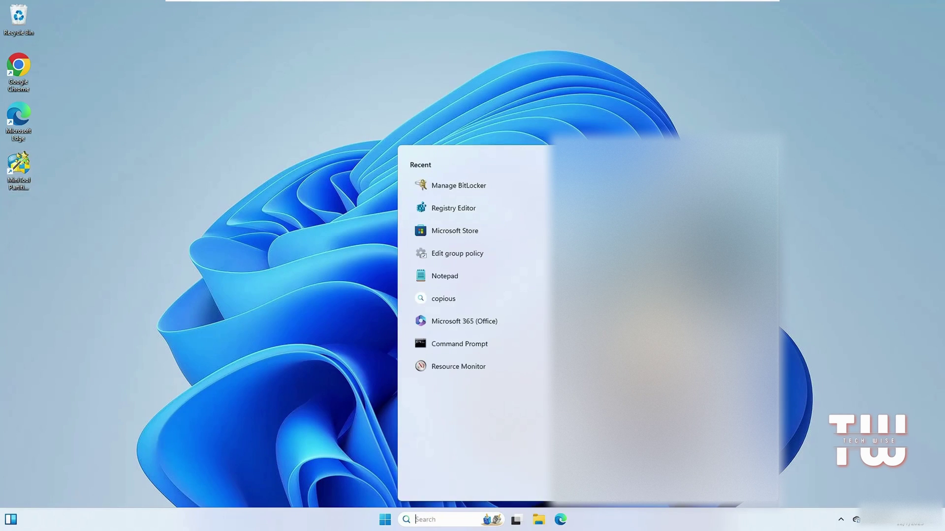
text(bitlocker)
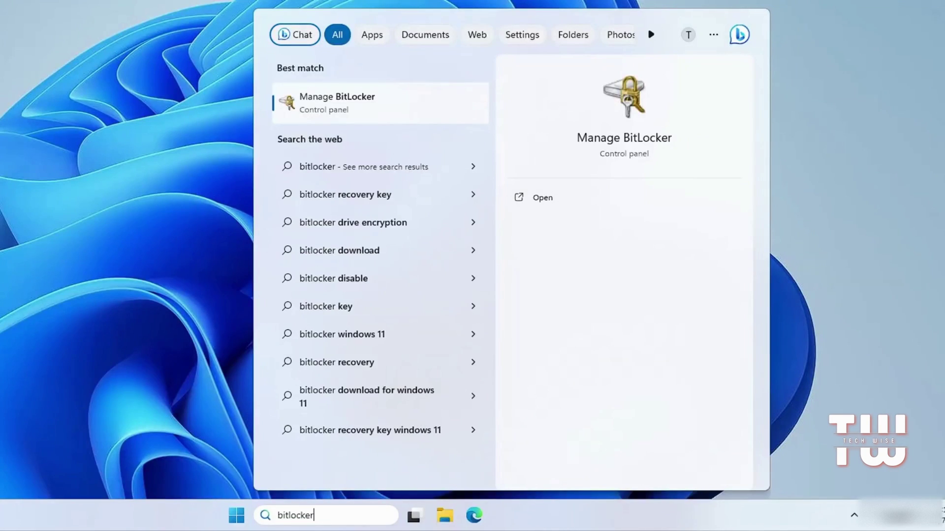
click(335, 105)
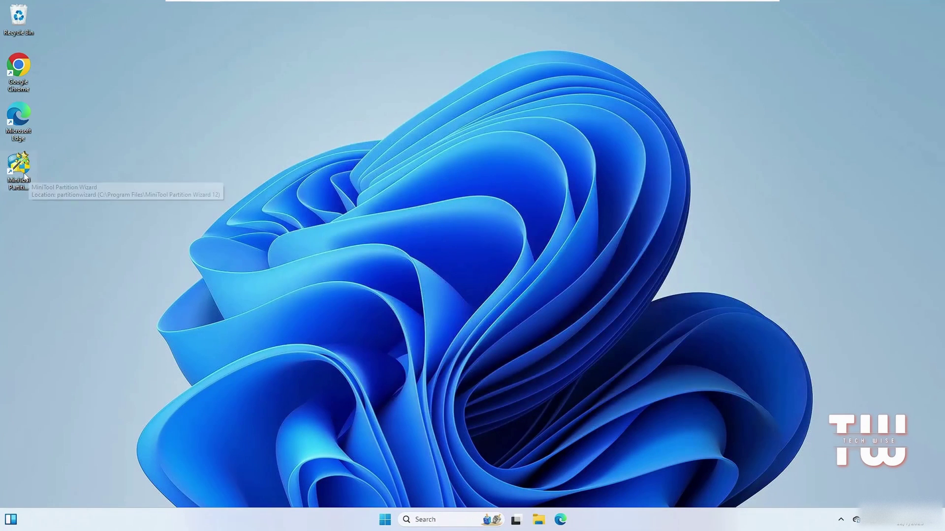
Step: Launch Partition Wizard as administrator and start Extend Partition on C:
double_click(23, 175)
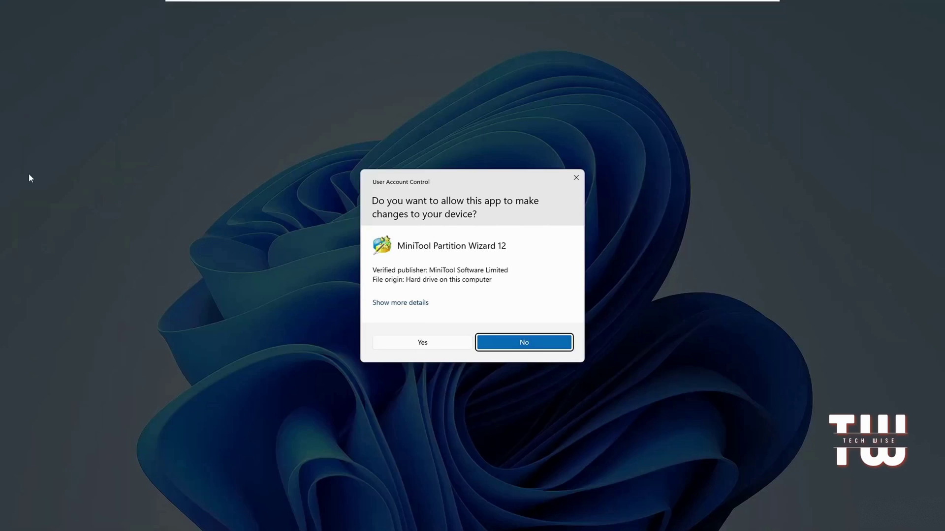
click(427, 337)
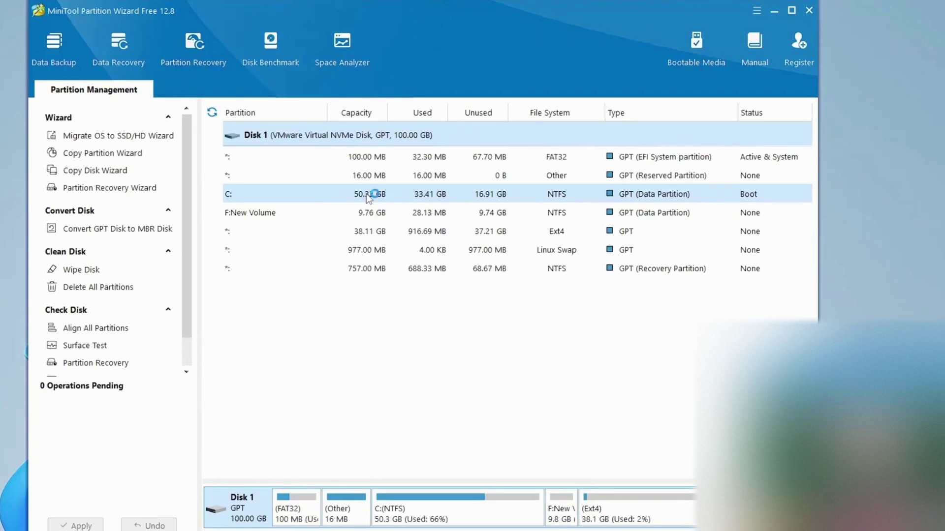
click(369, 195)
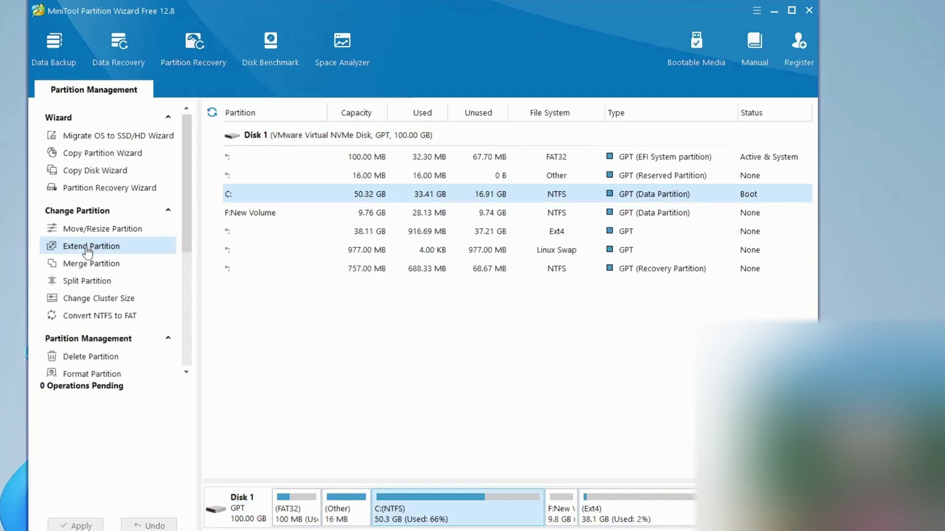
click(127, 253)
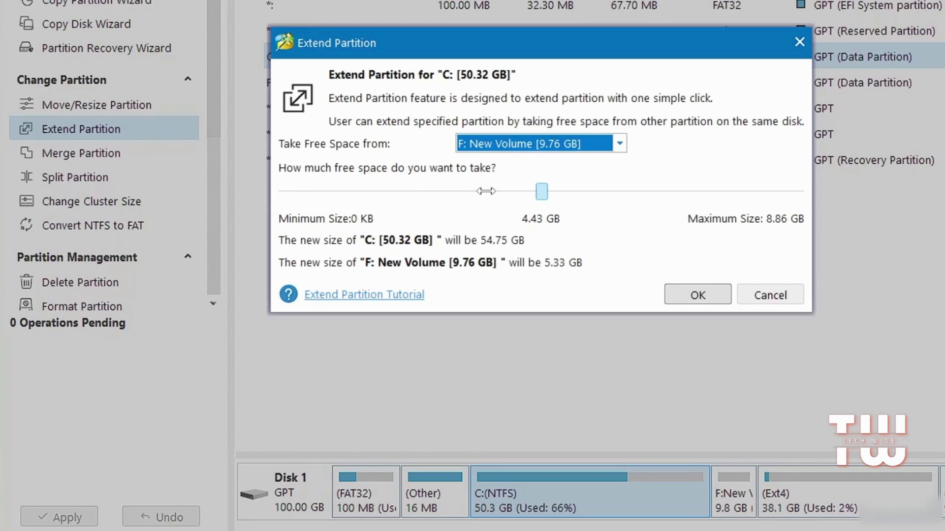
Step: Take about 6.10 GB from F: to grow C: to 56.42 GB, and apply it
drag(541, 191, 641, 210)
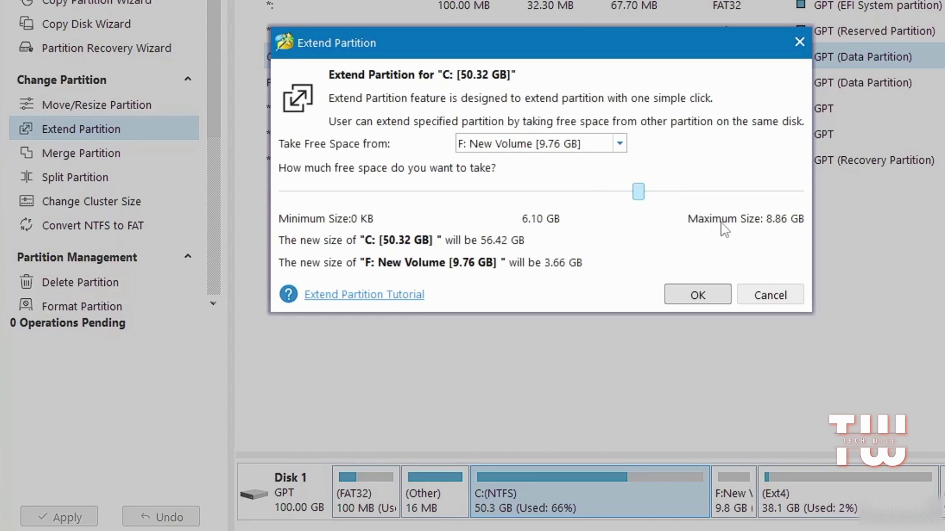
click(697, 295)
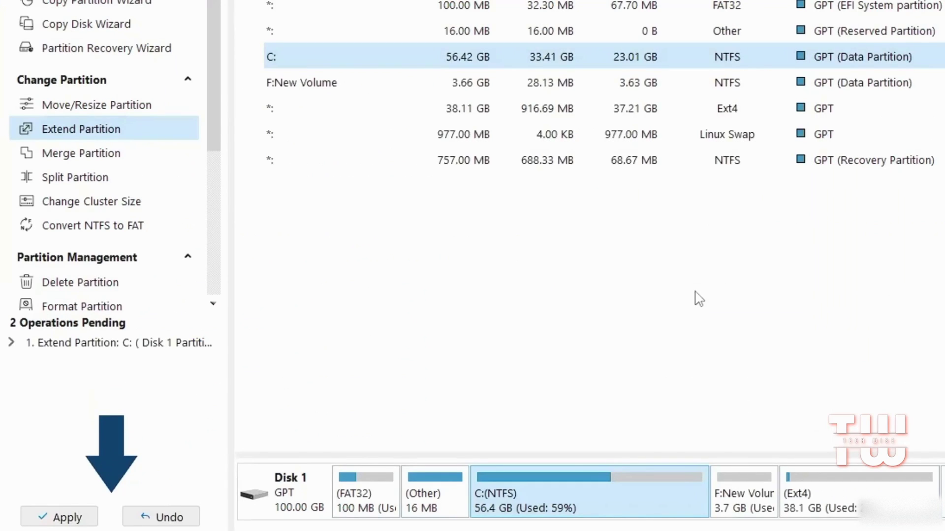
click(68, 519)
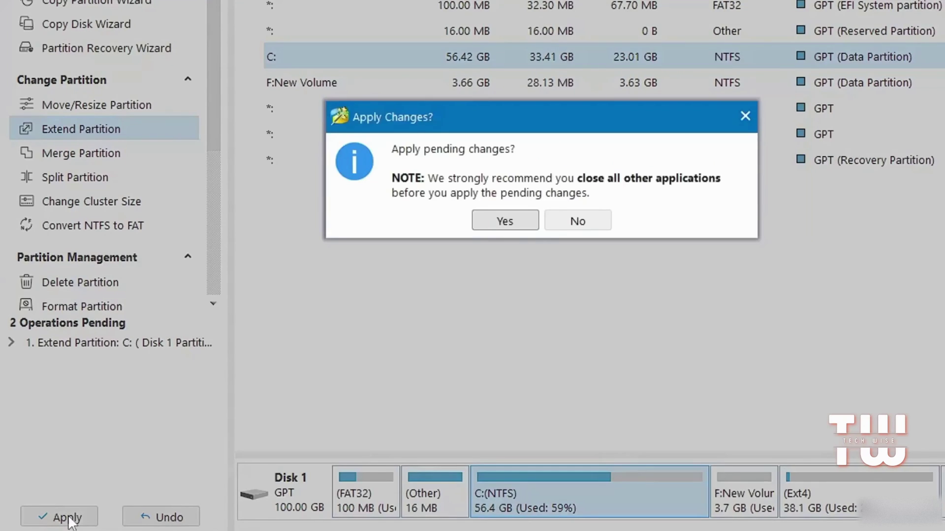
click(509, 212)
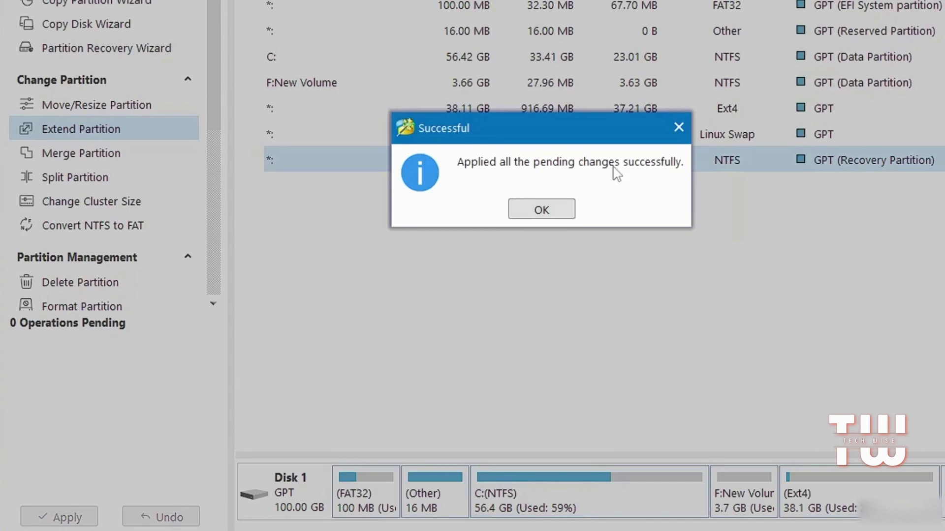
click(543, 211)
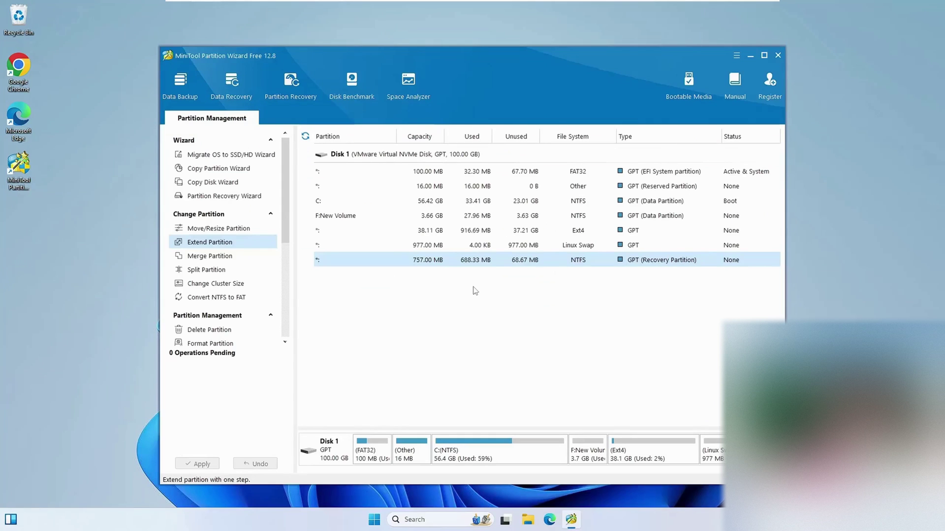
Step: Confirm C: is 56.4 GB and F: 3.65 GB, then open F: showing bitlocker key and Imp DATA
click(527, 519)
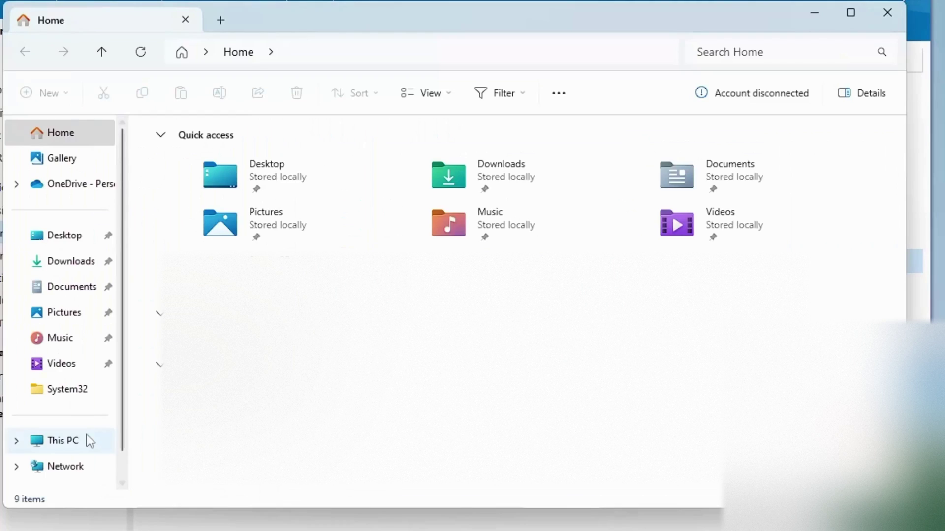
click(268, 366)
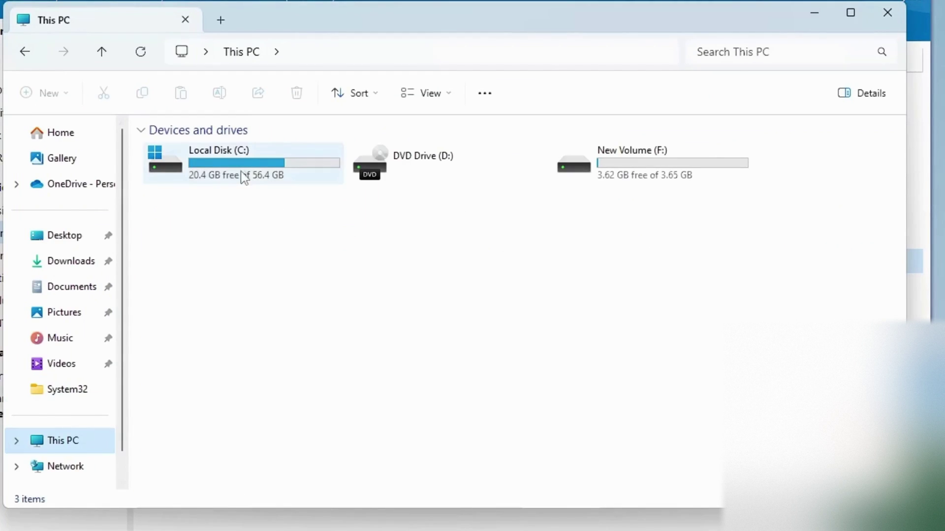
mouse_move(205, 186)
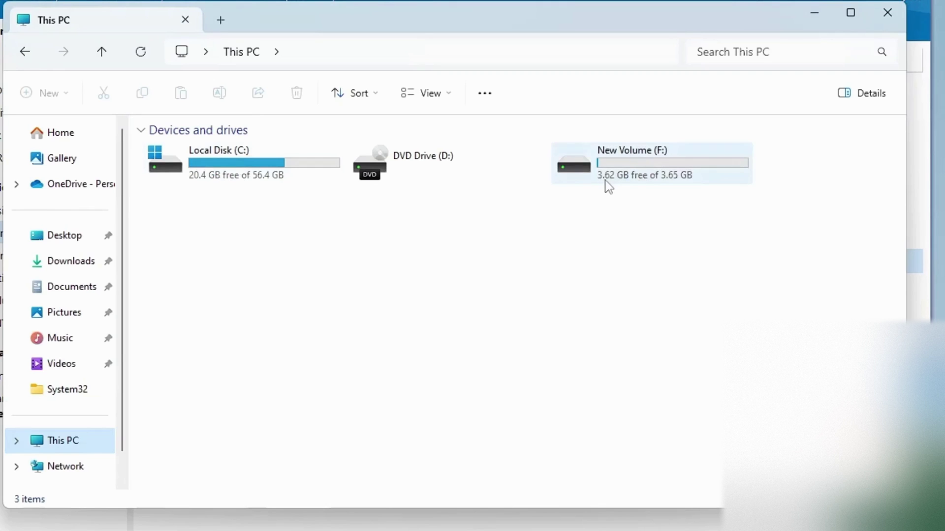
mouse_move(609, 187)
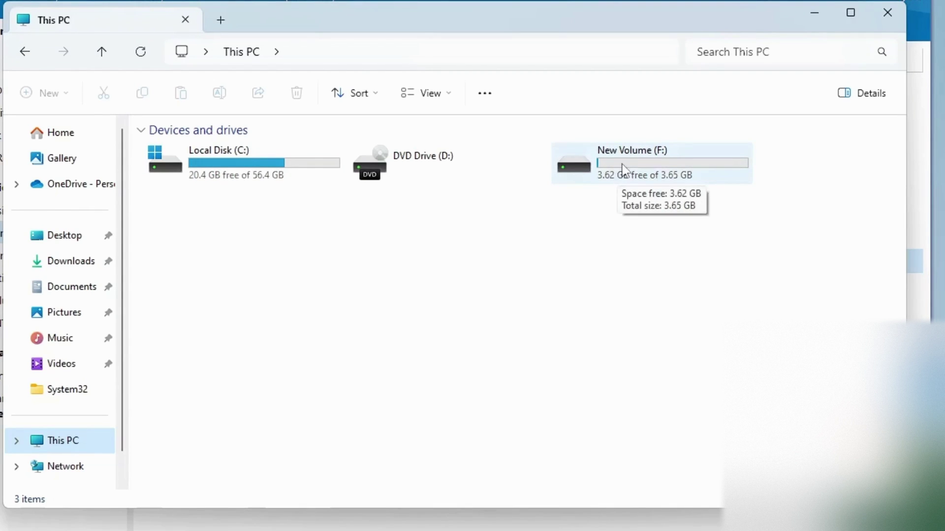
double_click(624, 170)
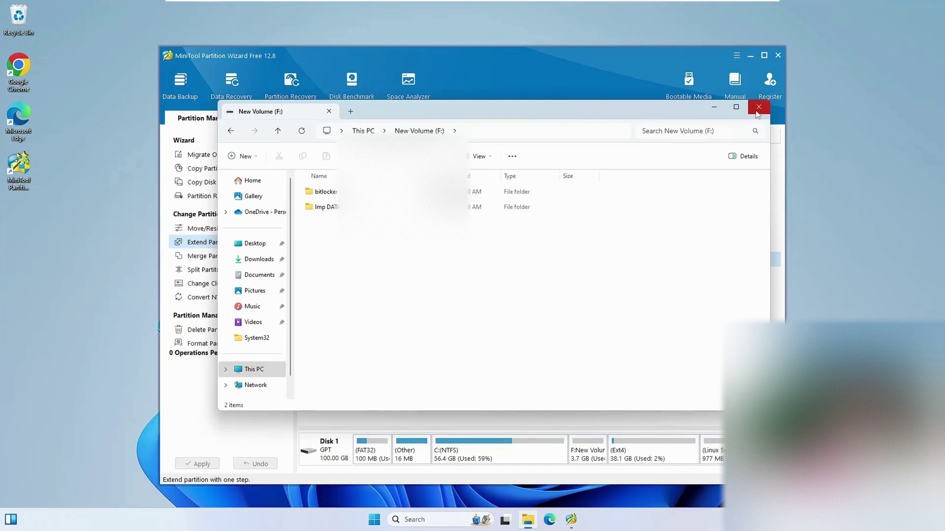
Step: Close File Explorer to show the partition list with C: at 56.42 GB and F: at 3.66 GB
click(888, 13)
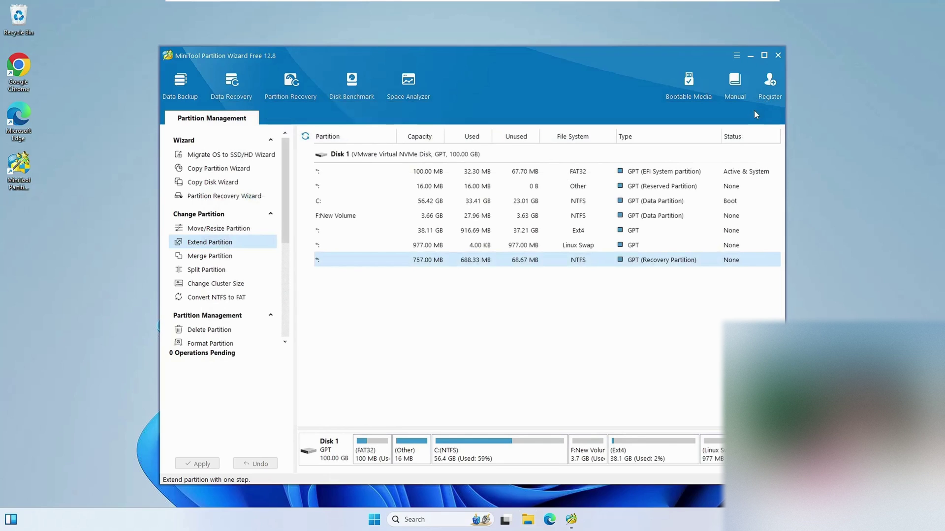